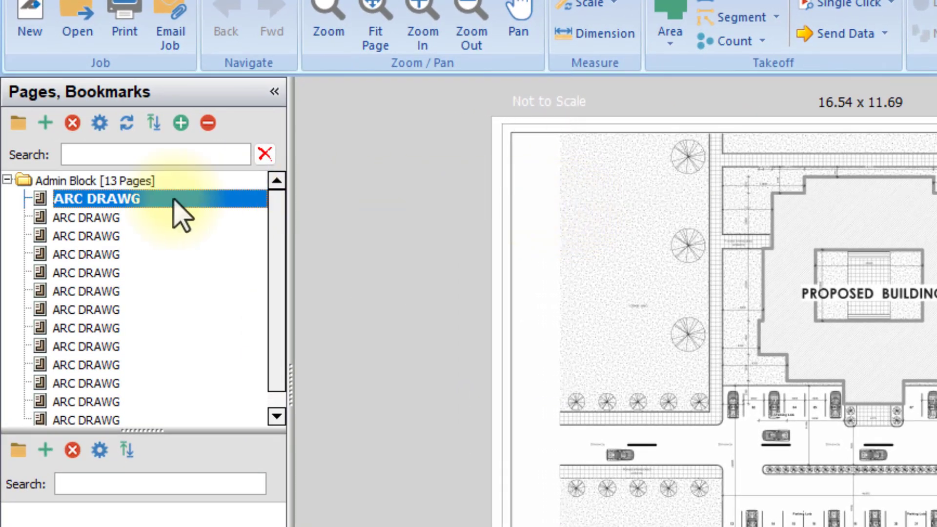
Step: Rename the first page in the Admin Block folder as "SIte Plan" through its properties
right_click(182, 215)
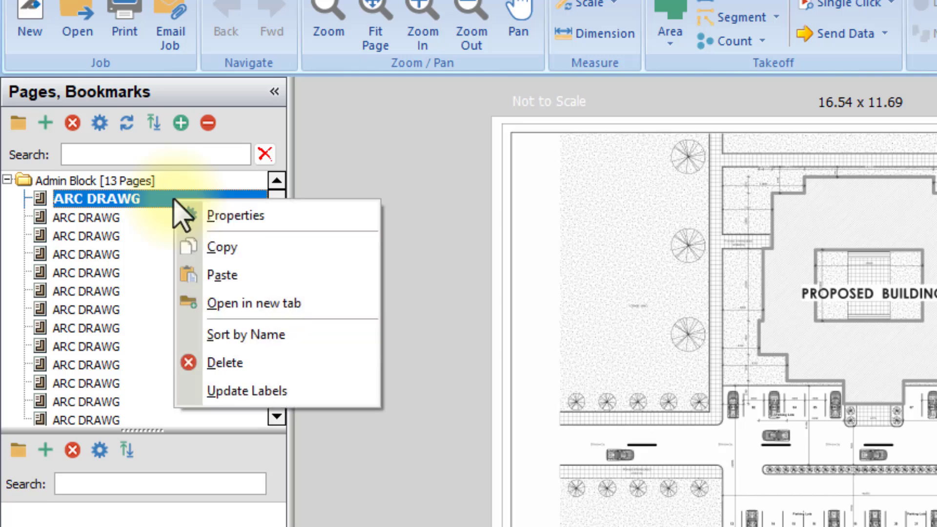
click(210, 216)
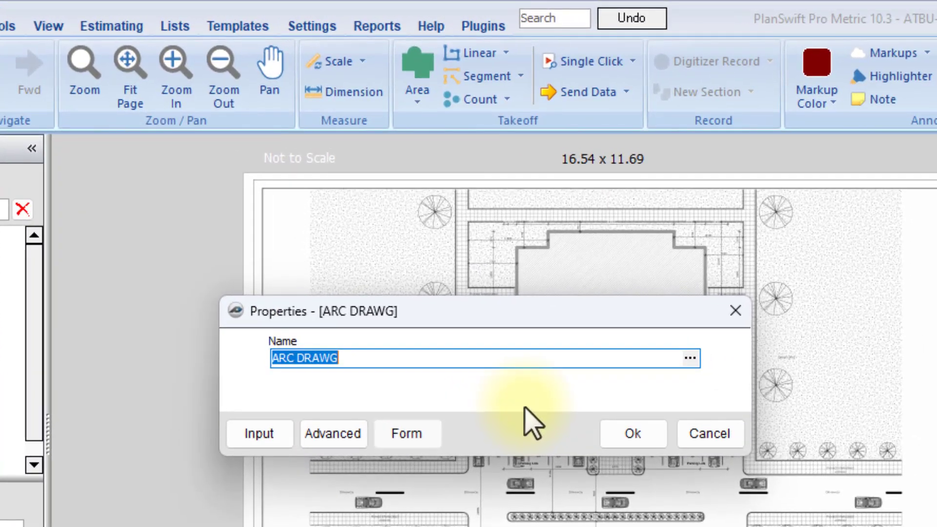
text(SIte )
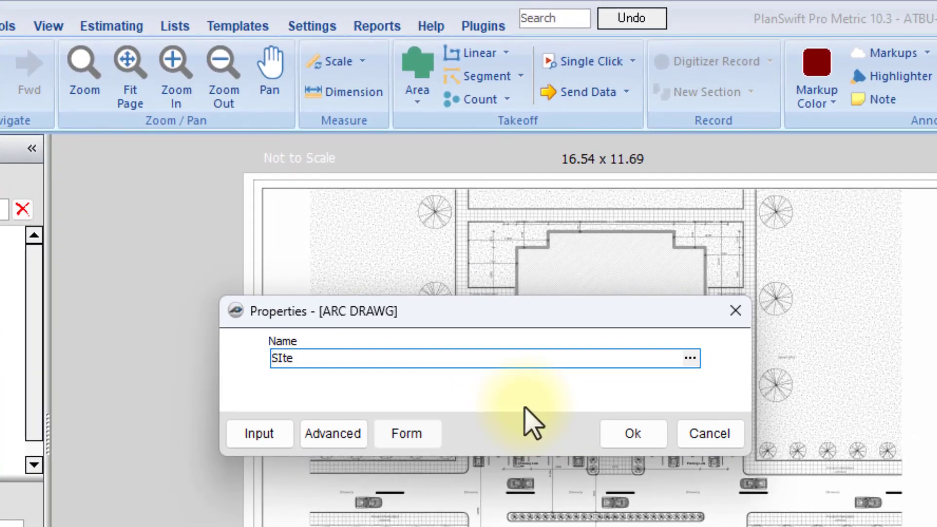
text(Plan)
click(631, 439)
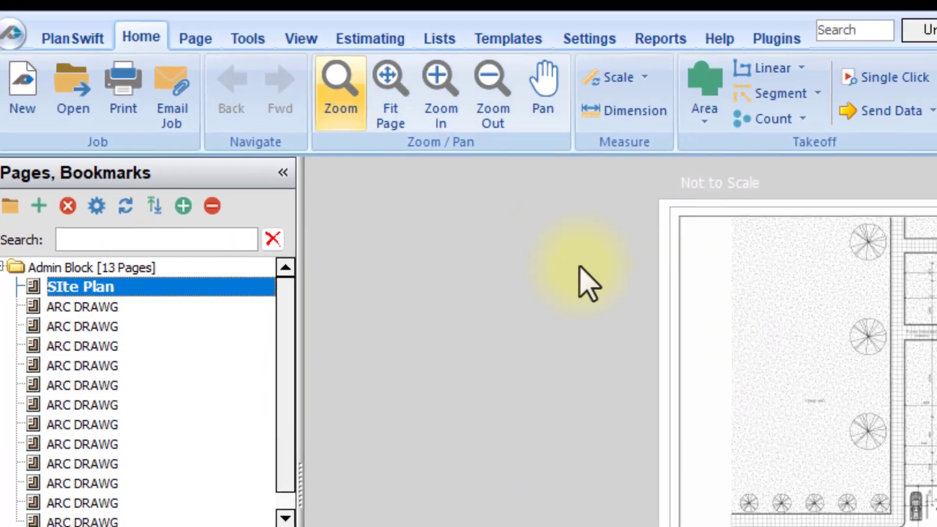
Step: Start batch renaming of the pages, bring the first page's title block into view and correct its name to "Site Plan"
click(202, 38)
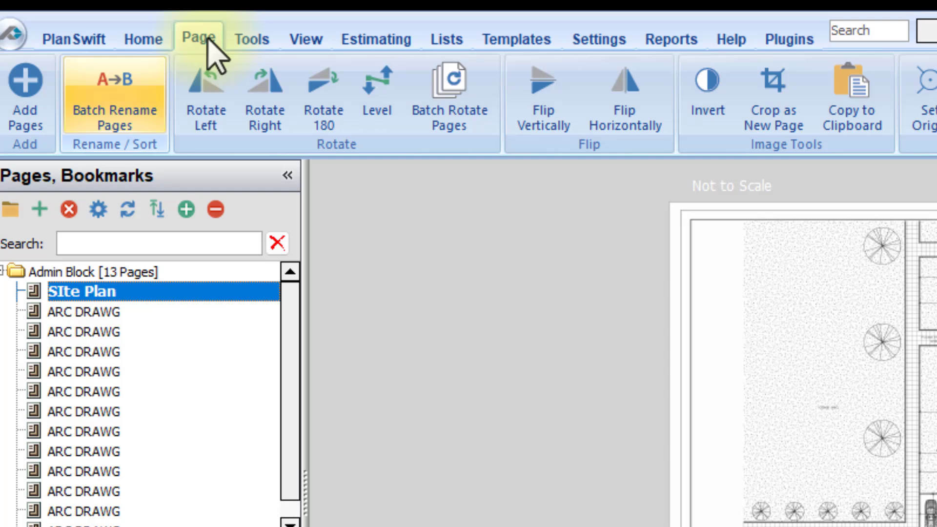
click(142, 105)
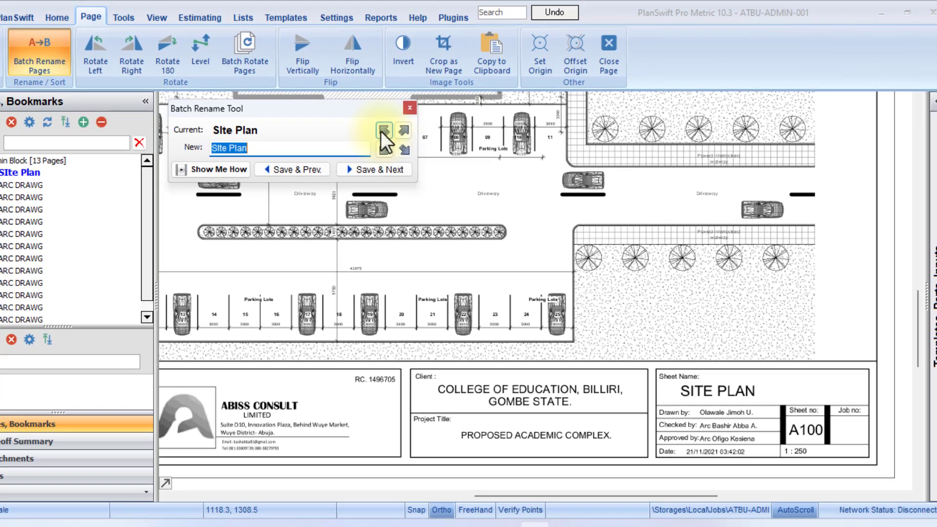
click(382, 131)
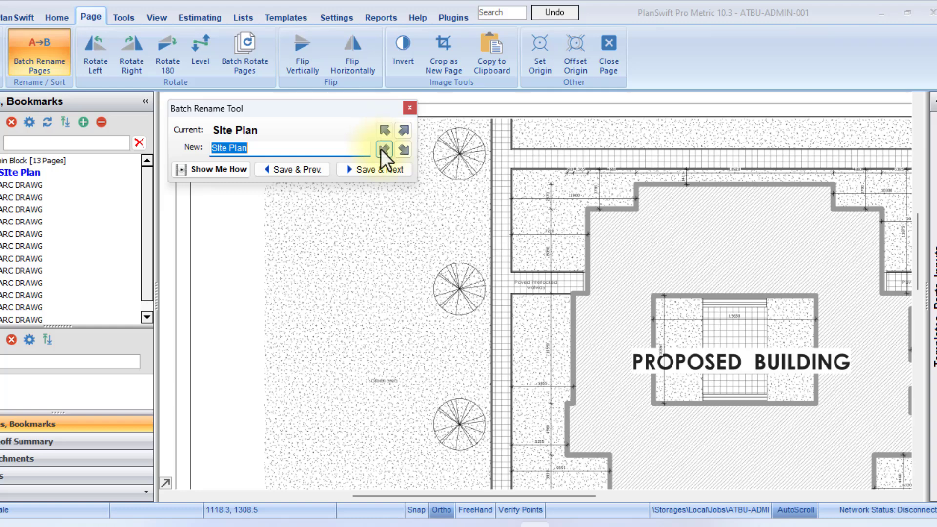
click(380, 148)
click(405, 130)
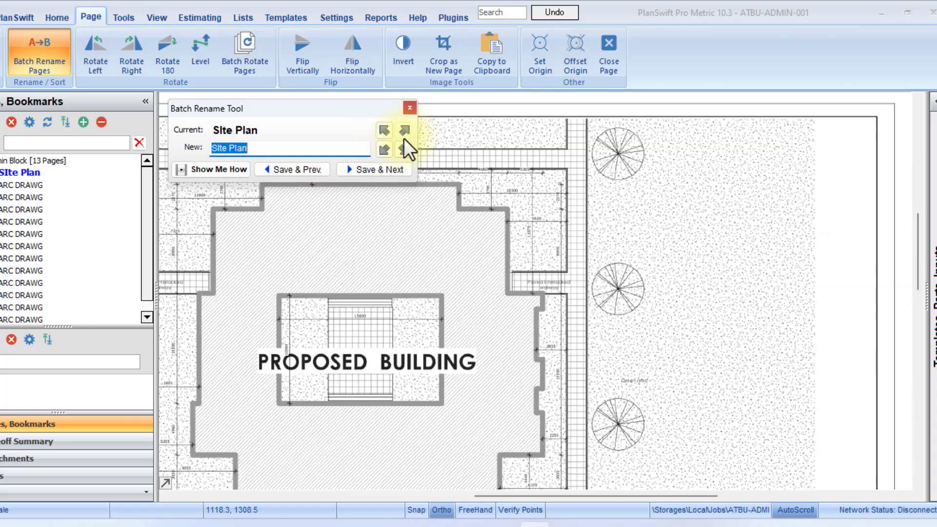
click(403, 146)
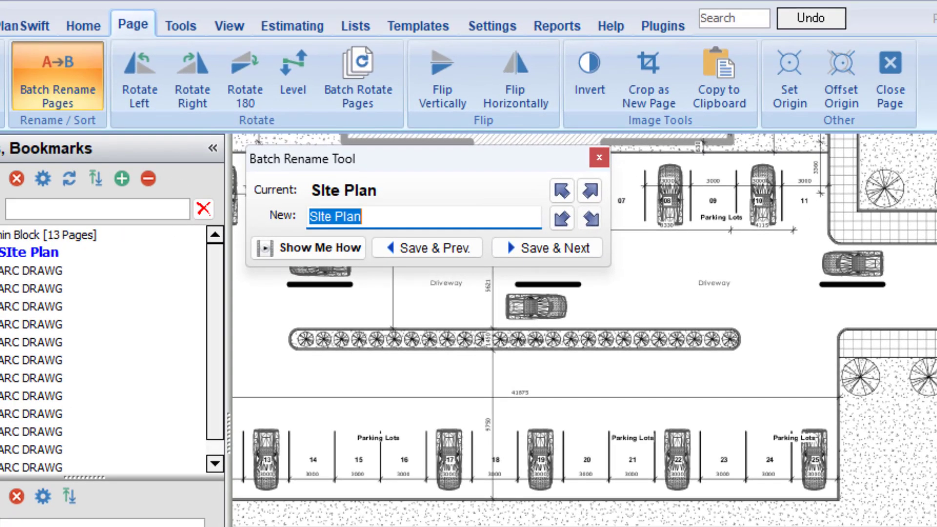
text(Site P)
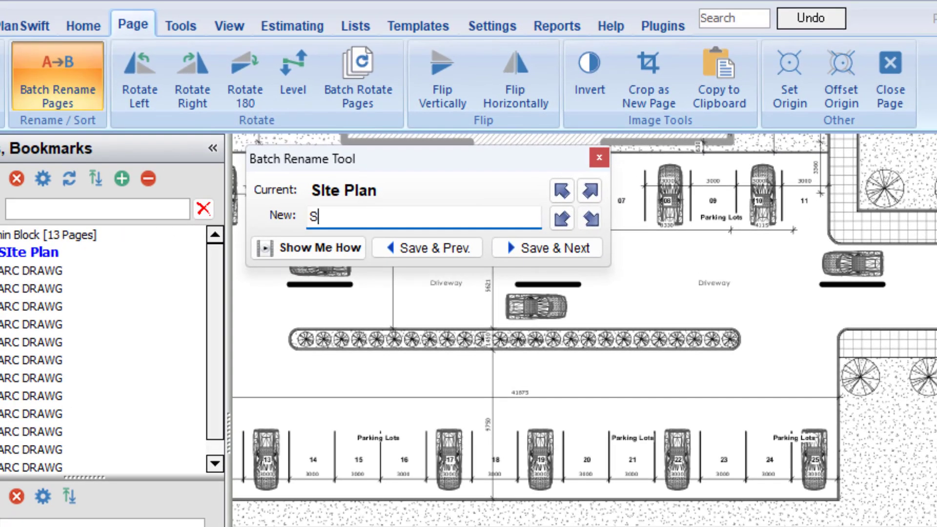
text(lan)
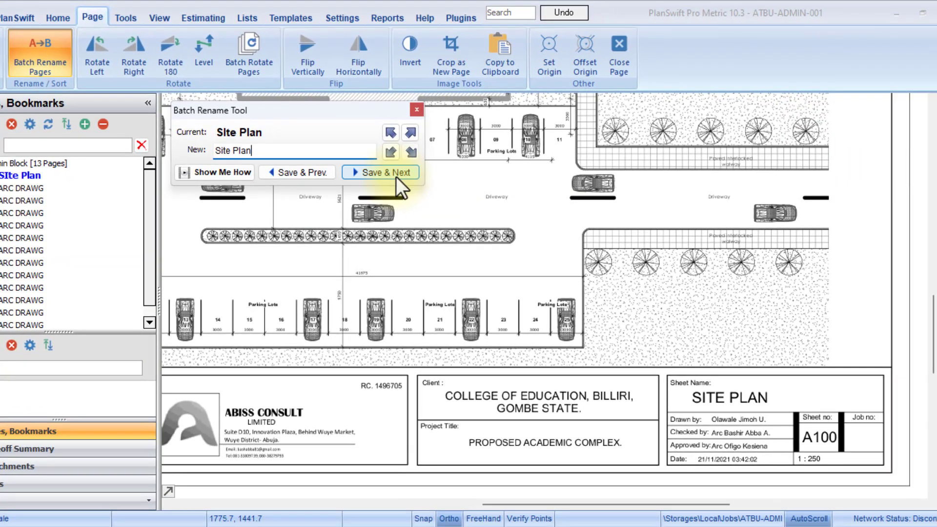
click(396, 177)
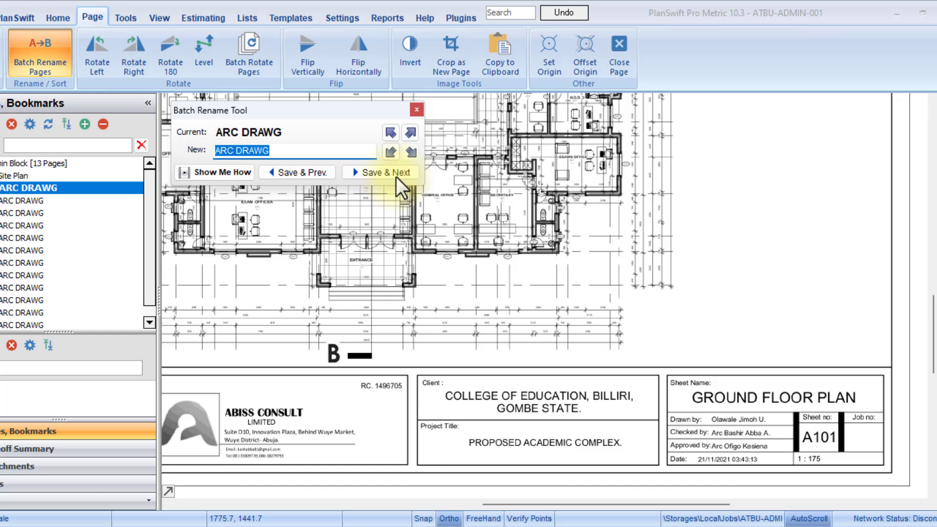
Step: Rename the second page, sheet A101, as "Ground Floor Plan" and save it
text(Groun)
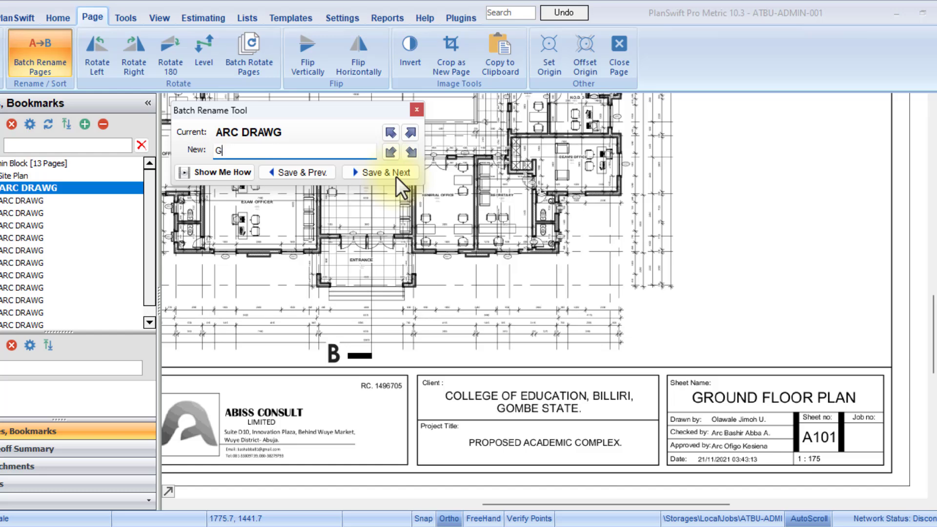
text(d Floor Plan)
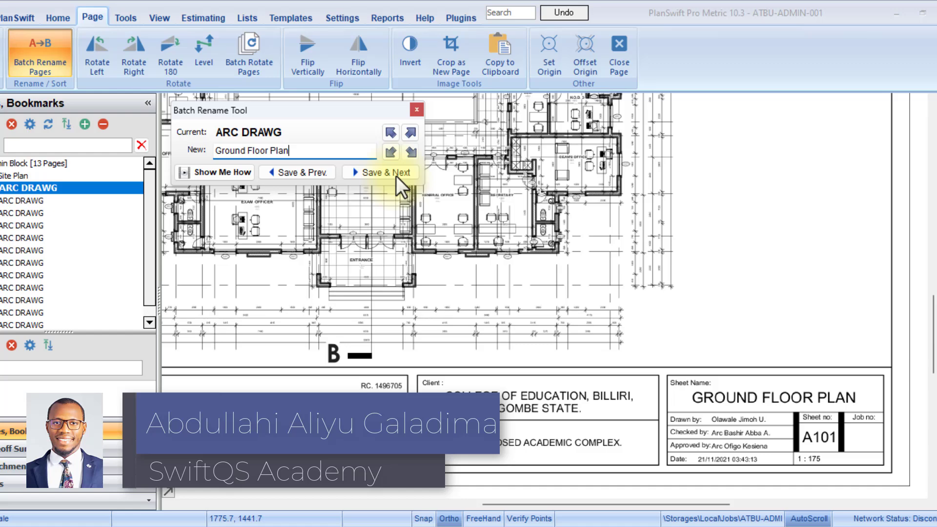
click(396, 175)
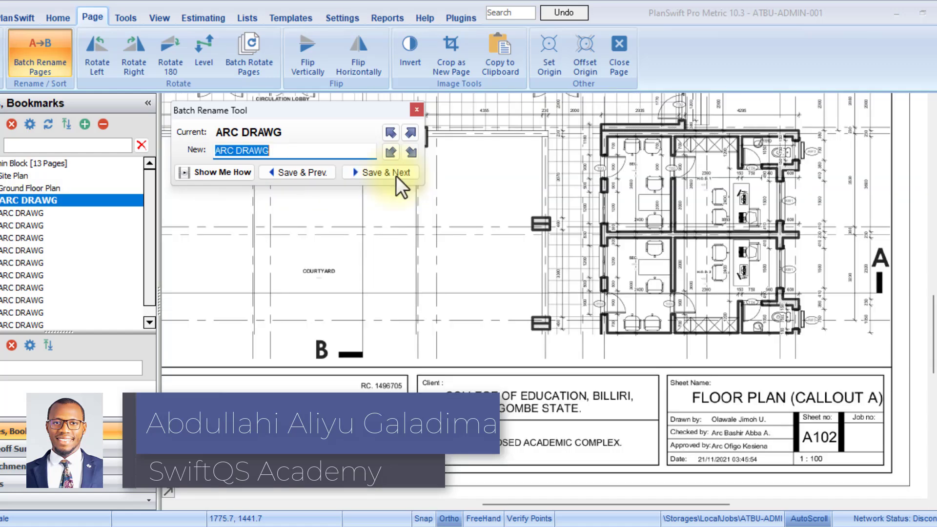
Step: Name sheet A102 "Floor Plan CL A", copy the "Floor Plan" part for reuse, and save the name
text(F)
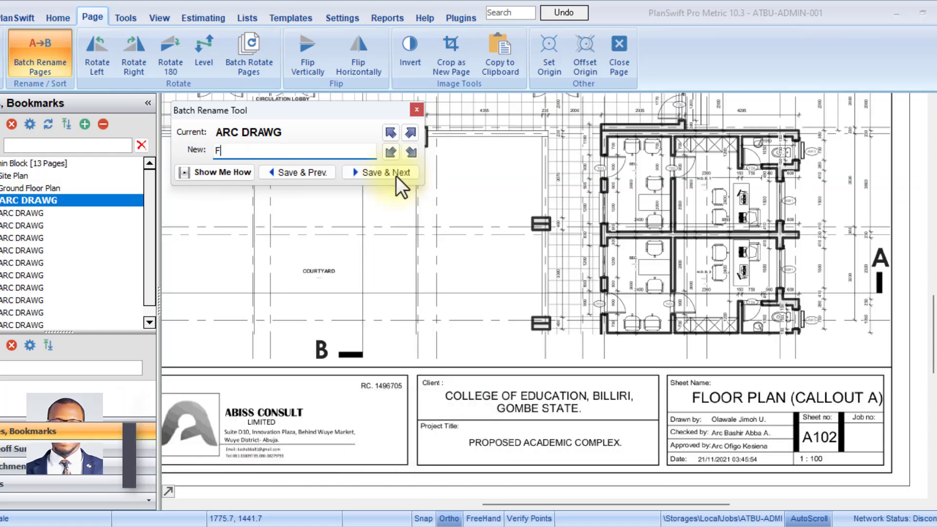
text(loor Plan)
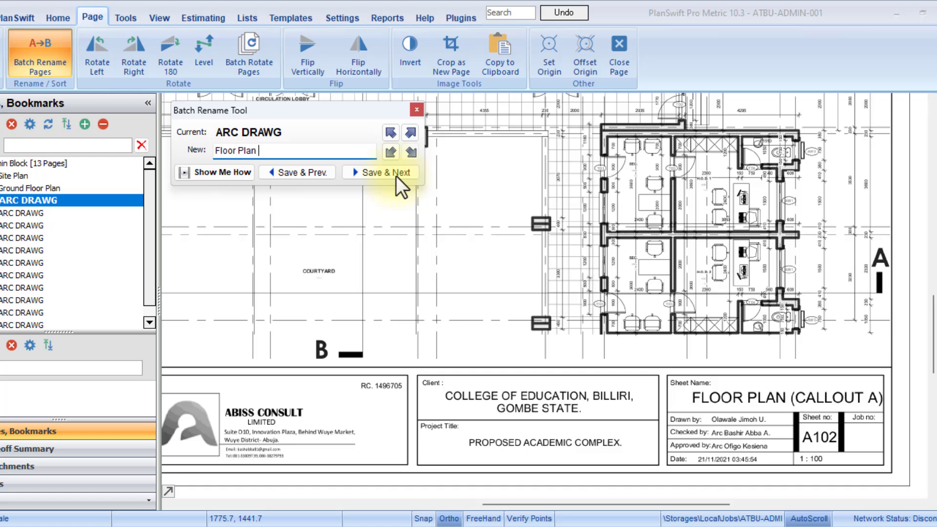
text( CL A)
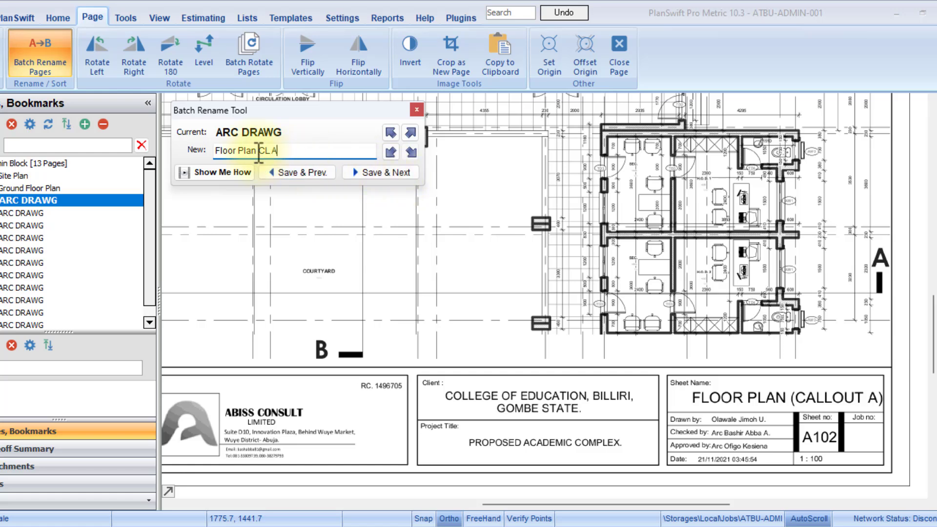
drag(257, 152, 205, 152)
key(ctrl+c)
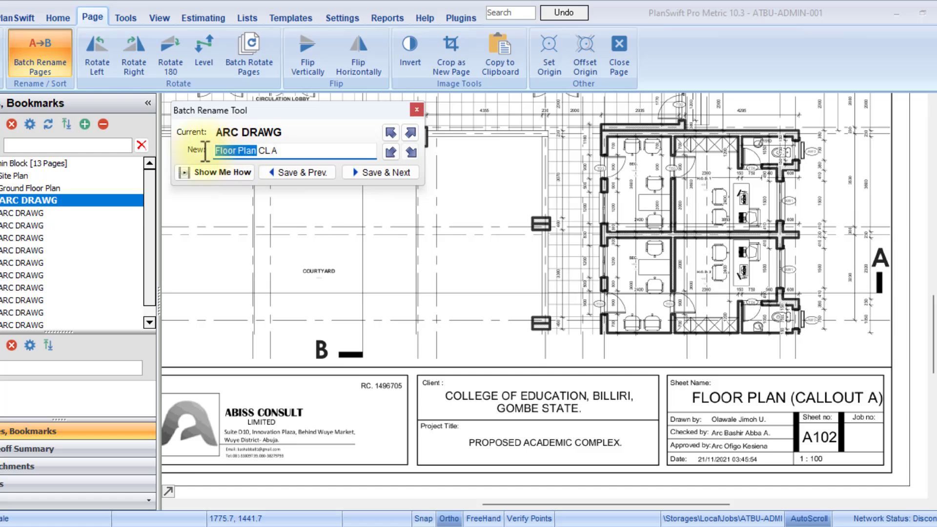
click(375, 174)
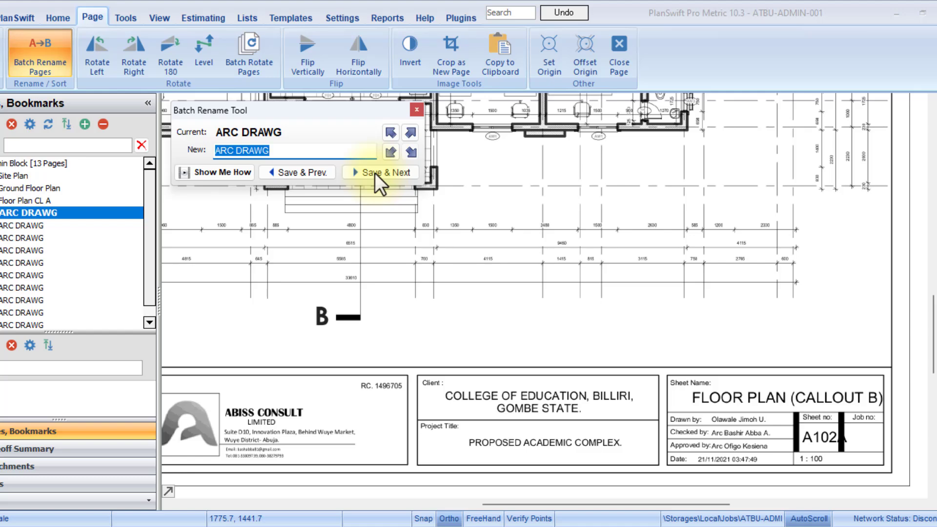
Step: Rename the Callout B floor plan page as "Floor Plan Cl B", reusing the copied text, and sheet A103 as "Roof Plan"
key(ctrl+v)
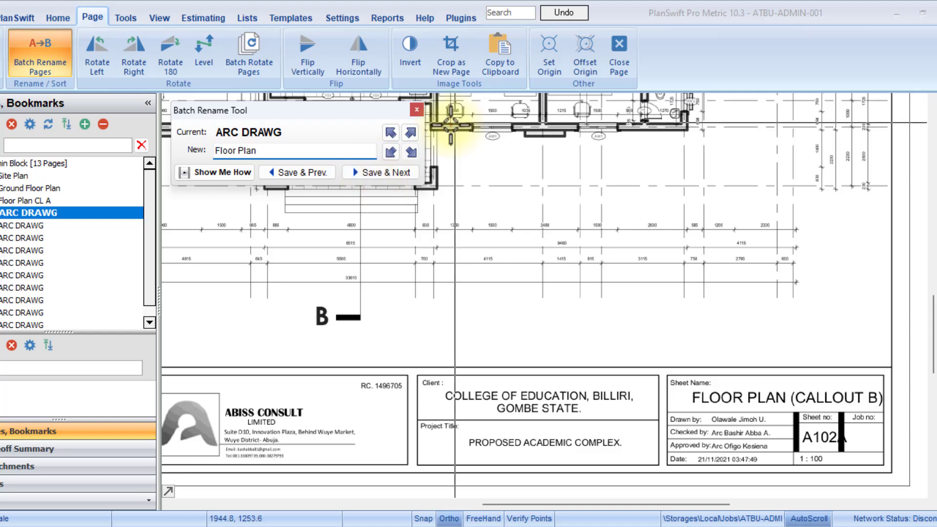
text(Cl B)
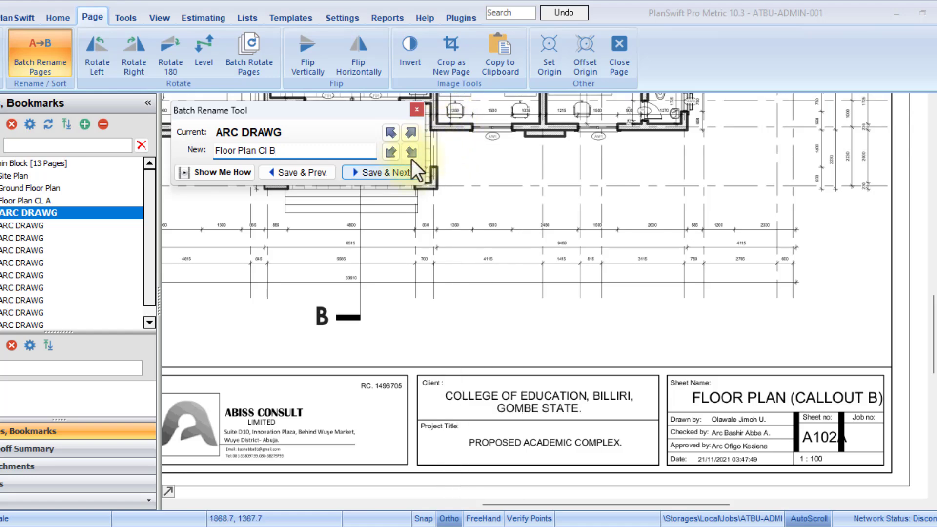
click(389, 178)
text(Roof)
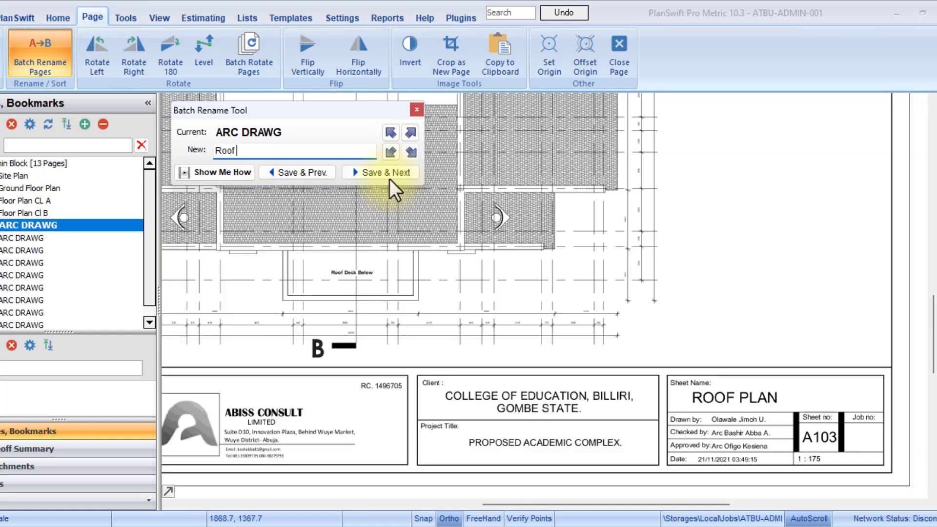
text( Plan)
click(396, 173)
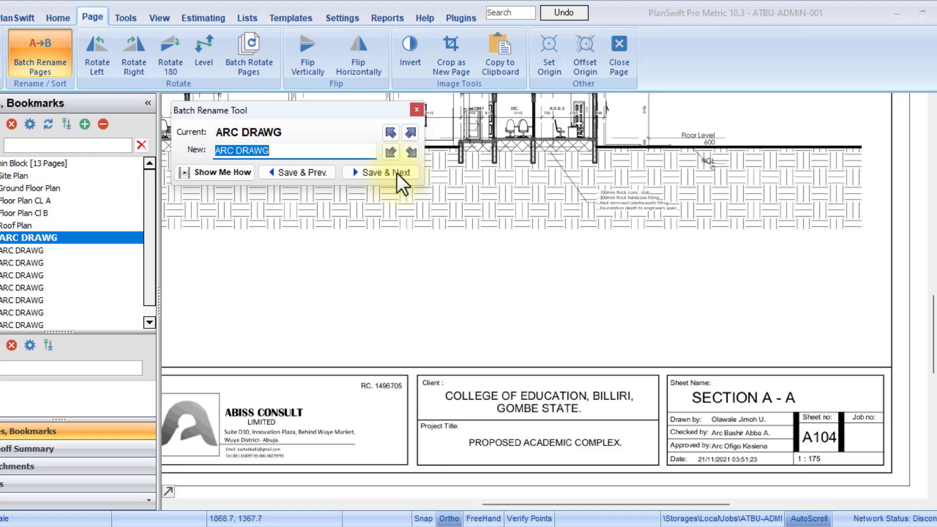
Step: Step back through the renamed pages to the Callout B floor plan, and return to the Section A-A sheet
click(311, 175)
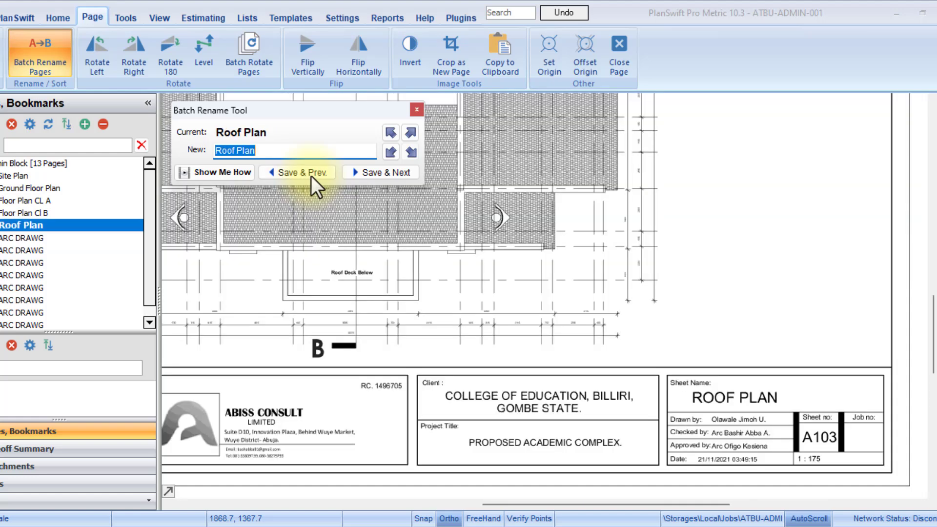
click(311, 177)
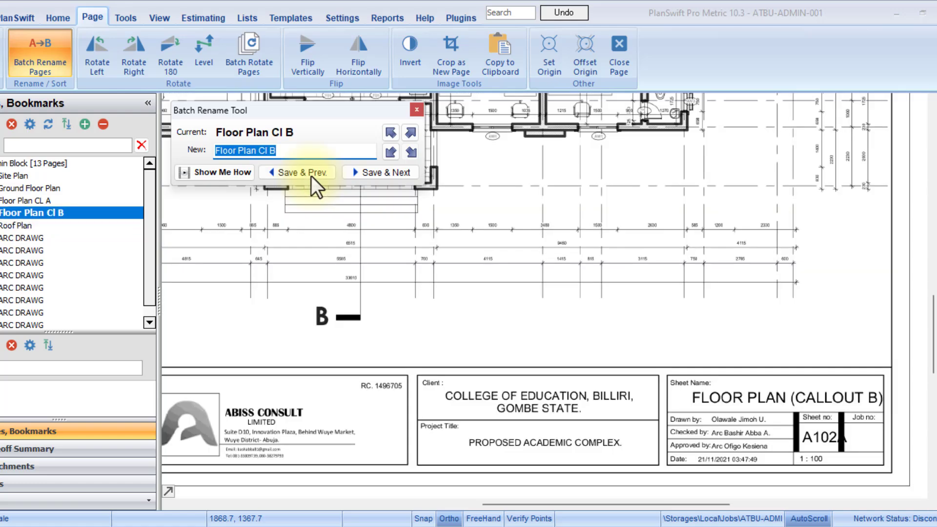
click(379, 169)
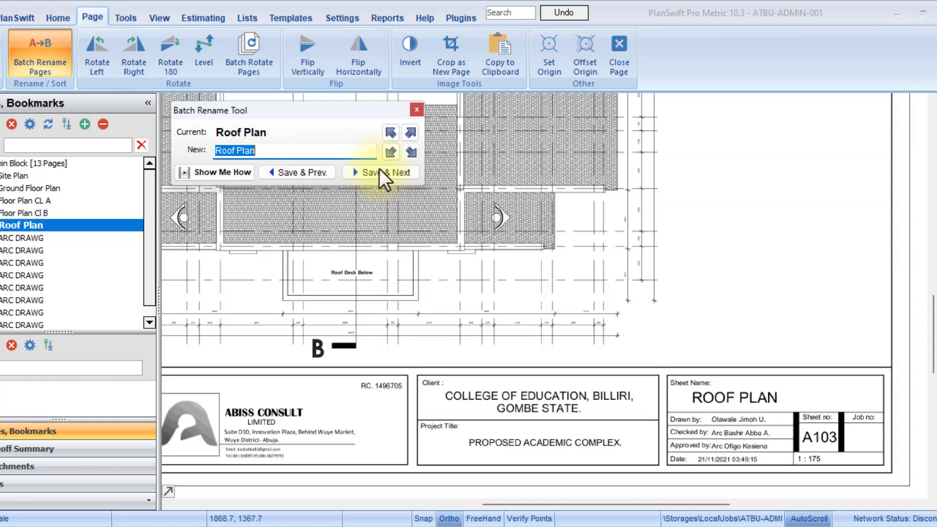
click(379, 169)
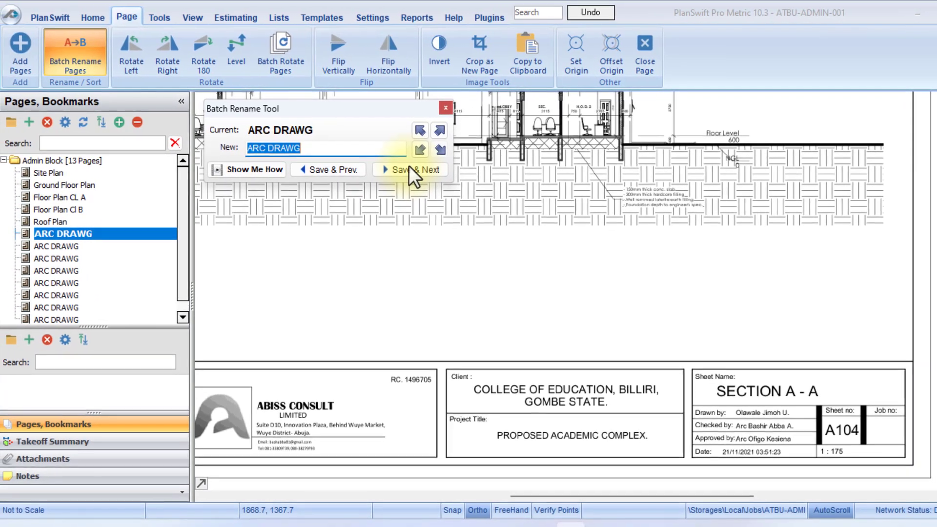
Step: Rename the two section sheets, A104 and A105, as "Section a-a" and "Section b-b"
text(Sect)
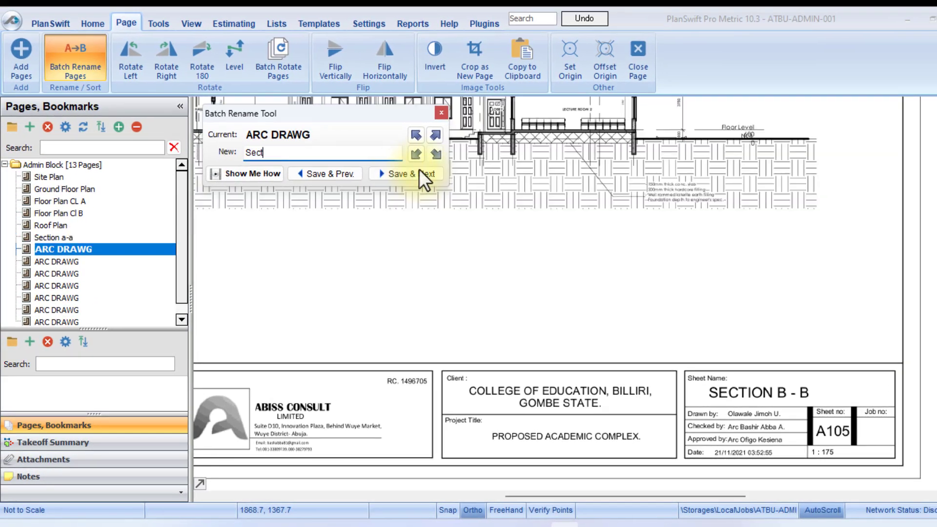
text(ion b-b)
click(419, 173)
Step: Rename the two pages following the sections as "Approach Elevation" and "Rear Elevation"
text(Approach Elevation)
click(419, 174)
text(Rear Elevation)
click(418, 174)
Step: Rename the left side view sheet as "Left View Elevation" and the page after it as "Right Side View"
text(Le)
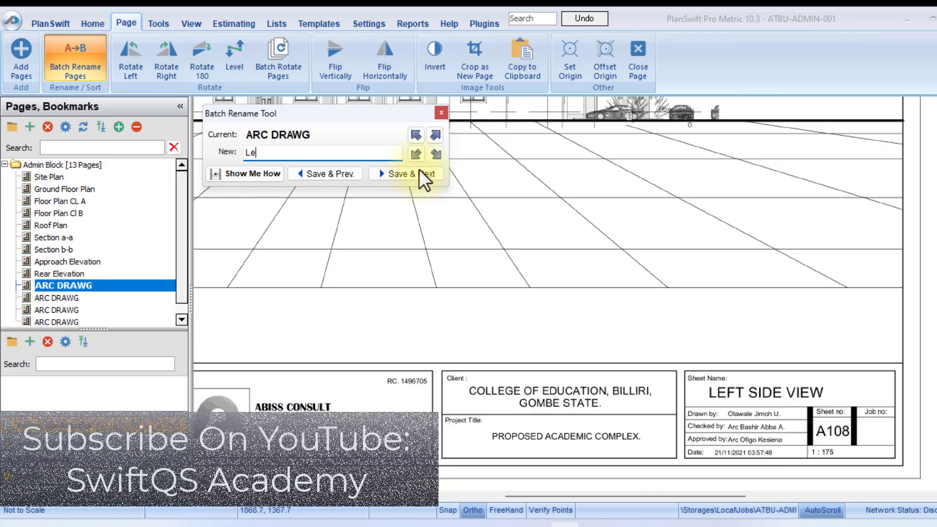
text(ft View Elevation)
click(418, 171)
text(Right Side View)
click(419, 171)
Step: Rename the last two pages, A110 and A111, as "Doors Schedule" and "Window Schedule", and close the batch rename tool
text(Doors Schedule)
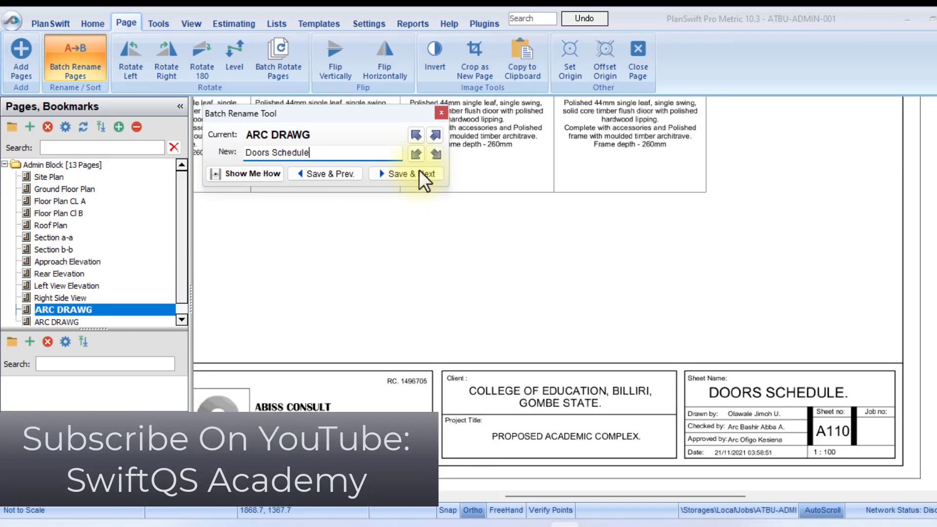
click(401, 174)
text(Window Schedule)
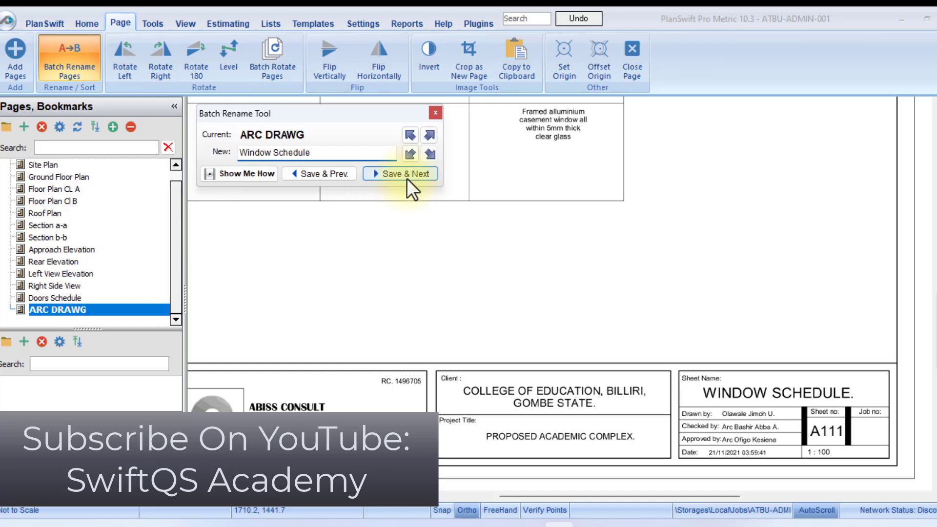
click(415, 175)
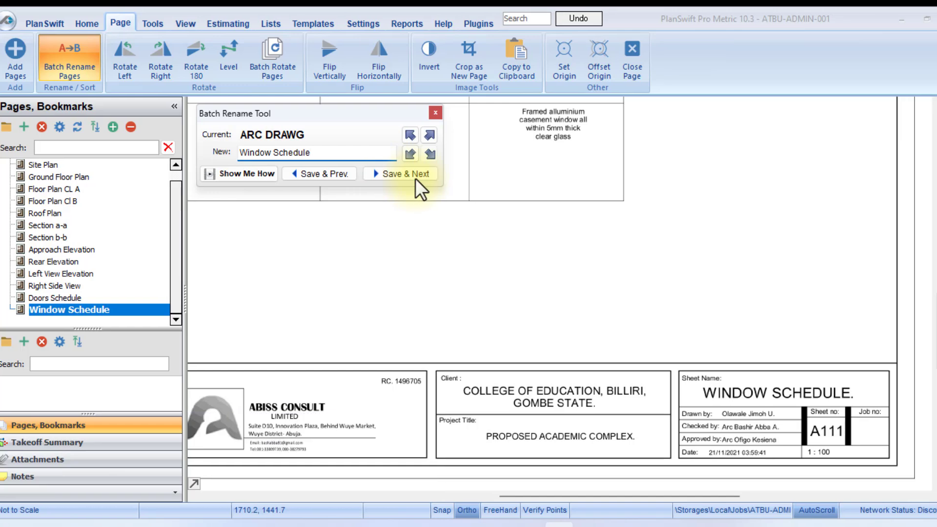
click(434, 114)
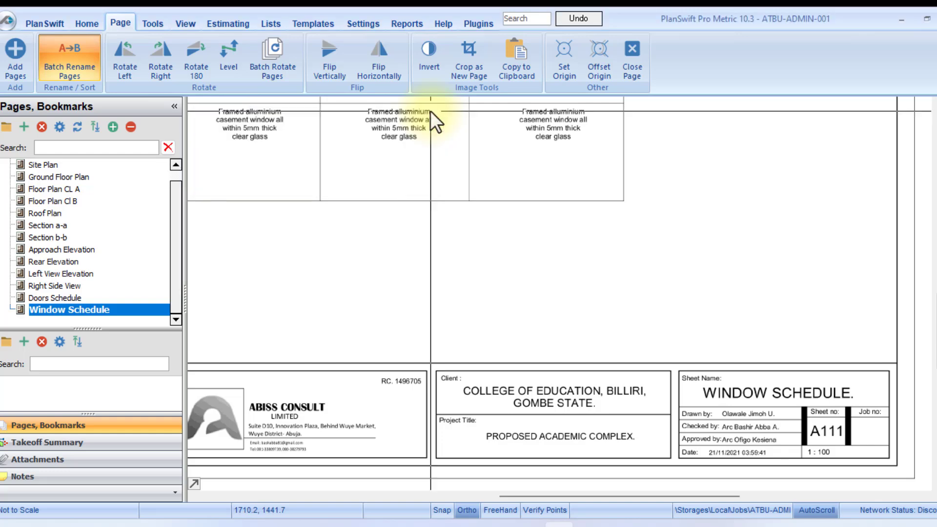
scroll(430, 110, down, 2)
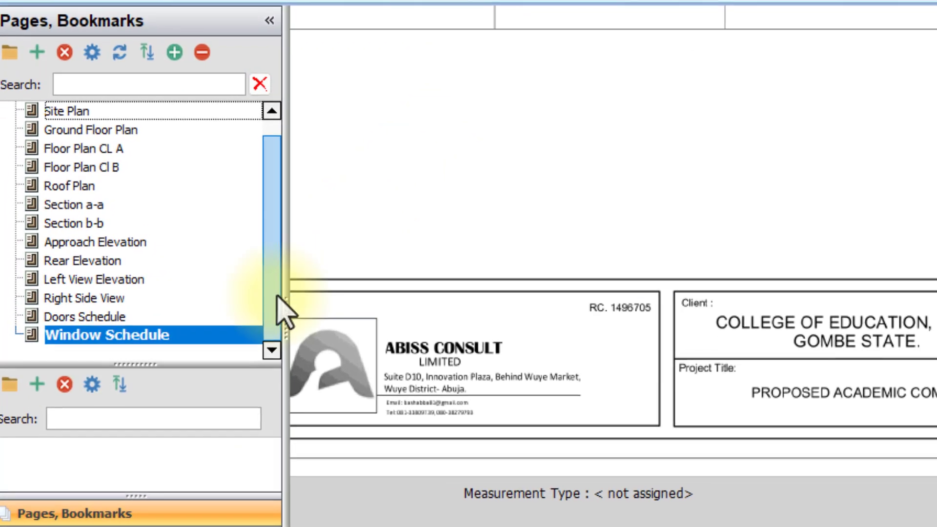
Step: Check renamed pages against their title blocks by opening Site Plan, Floor Plan Cl B, Roof Plan, Doors Schedule and finally Ground Floor Plan
drag(179, 285, 184, 263)
drag(285, 262, 285, 262)
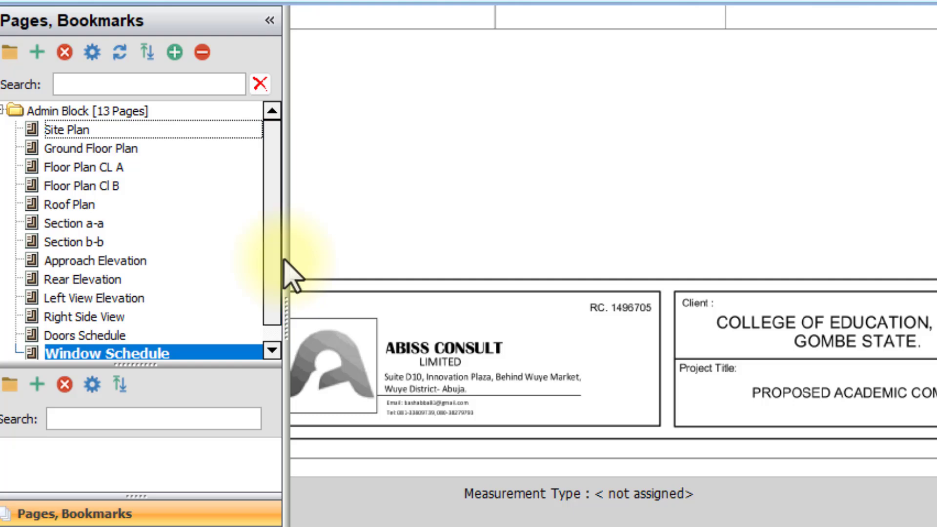
click(68, 130)
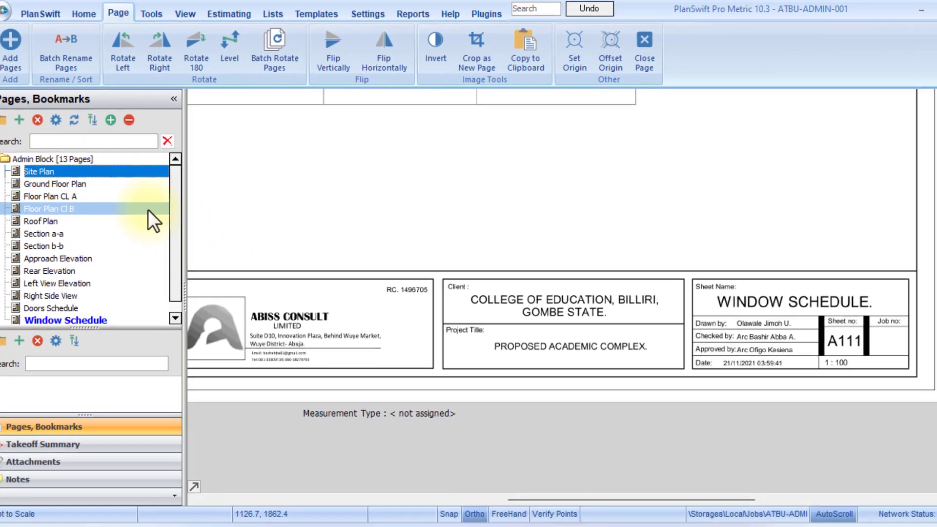
click(230, 187)
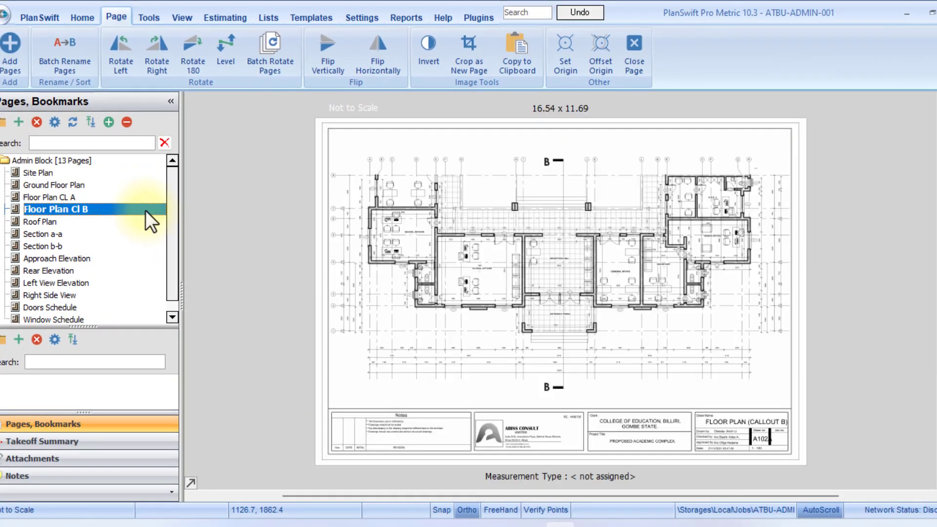
click(68, 221)
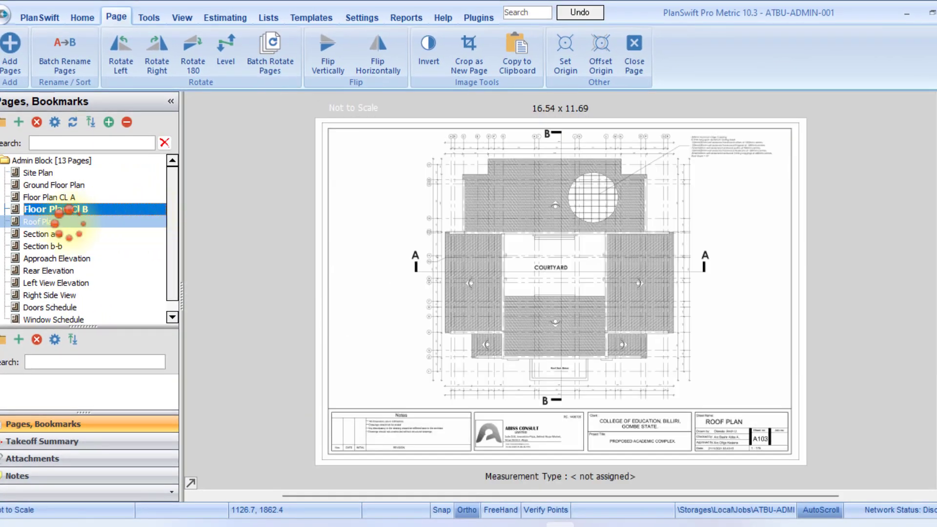
click(77, 308)
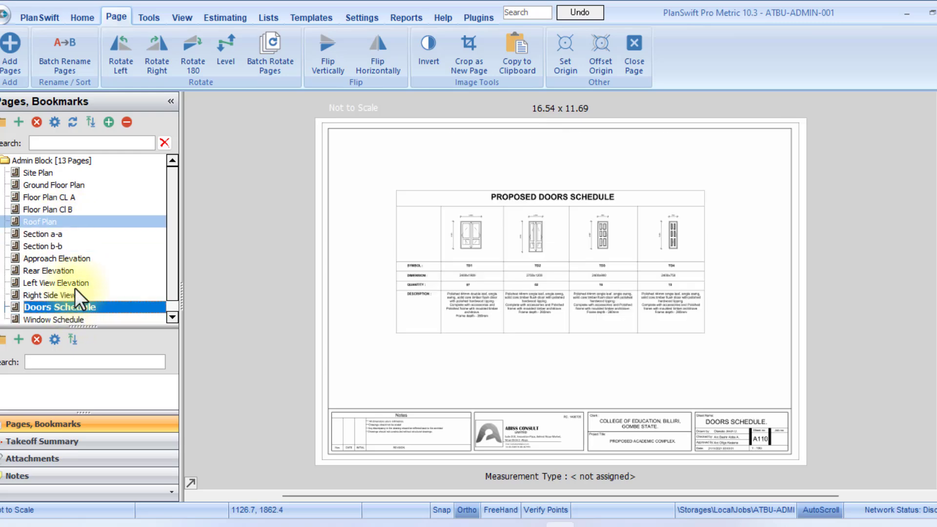
click(65, 185)
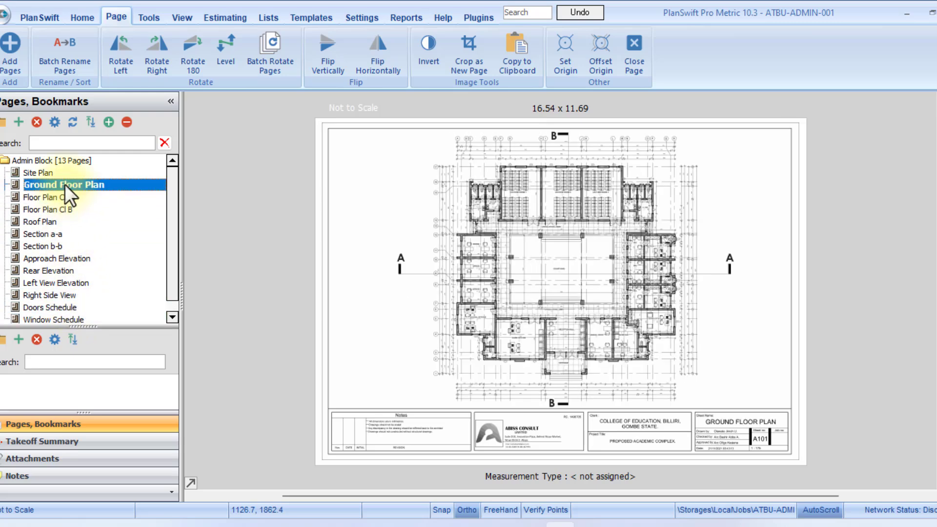